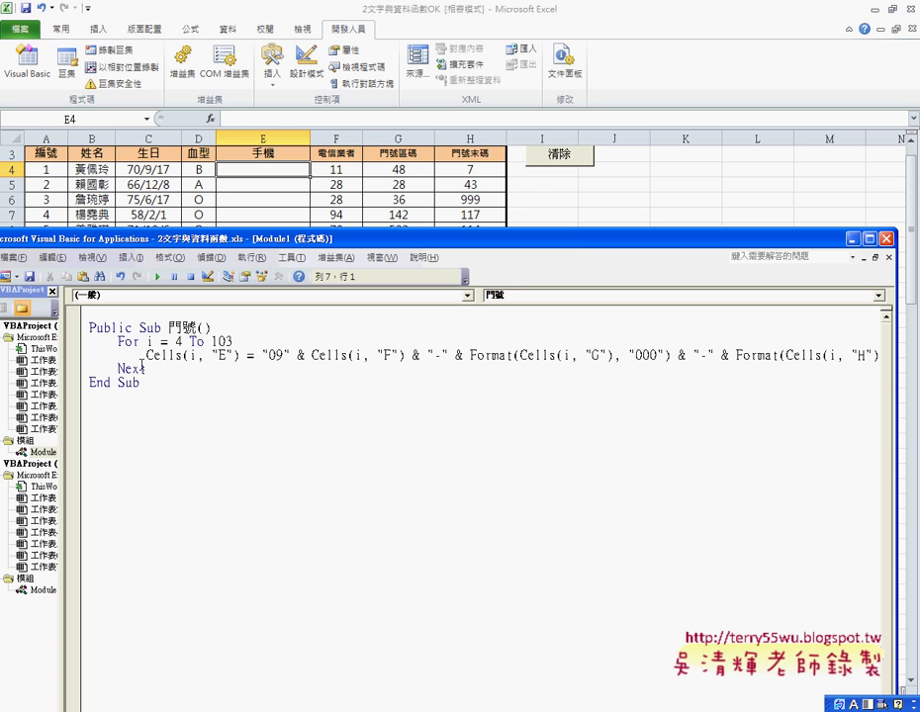
- Highlight the Cells keyword and the column E and F references, then shift the code window right and down
double_click(162, 355)
mouse_move(211, 355)
mouse_down()
mouse_move(234, 356)
mouse_move(190, 355)
mouse_up()
drag(222, 355, 231, 355)
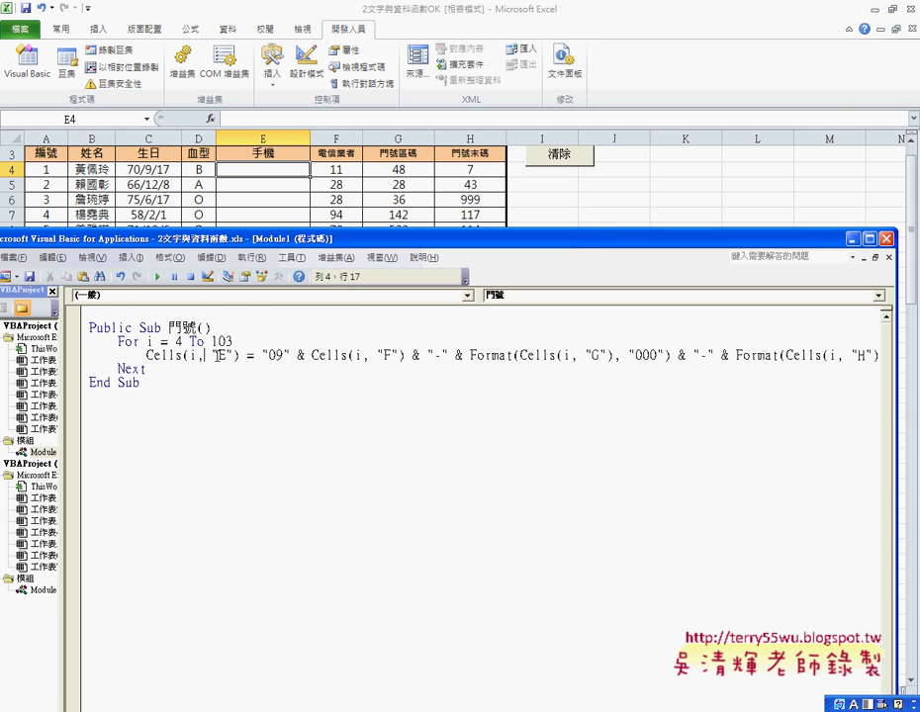
click(380, 355)
mouse_move(445, 245)
mouse_down()
mouse_move(535, 257)
mouse_move(601, 222)
mouse_up()
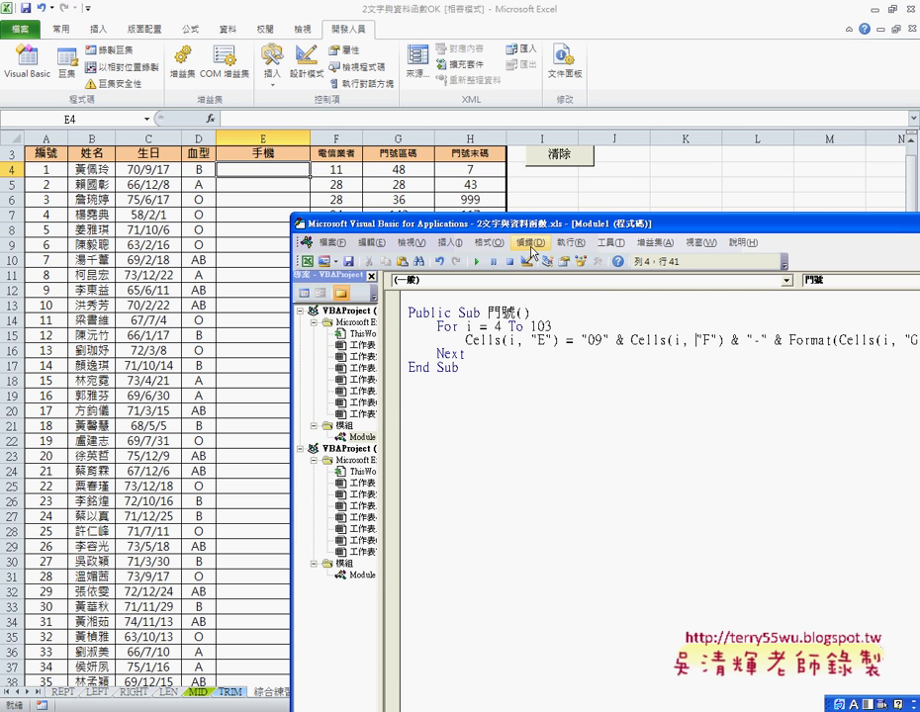
- Point out the 偵錯 menu's line-by-line stepping option, then place the caret inside the 門號 macro
click(531, 245)
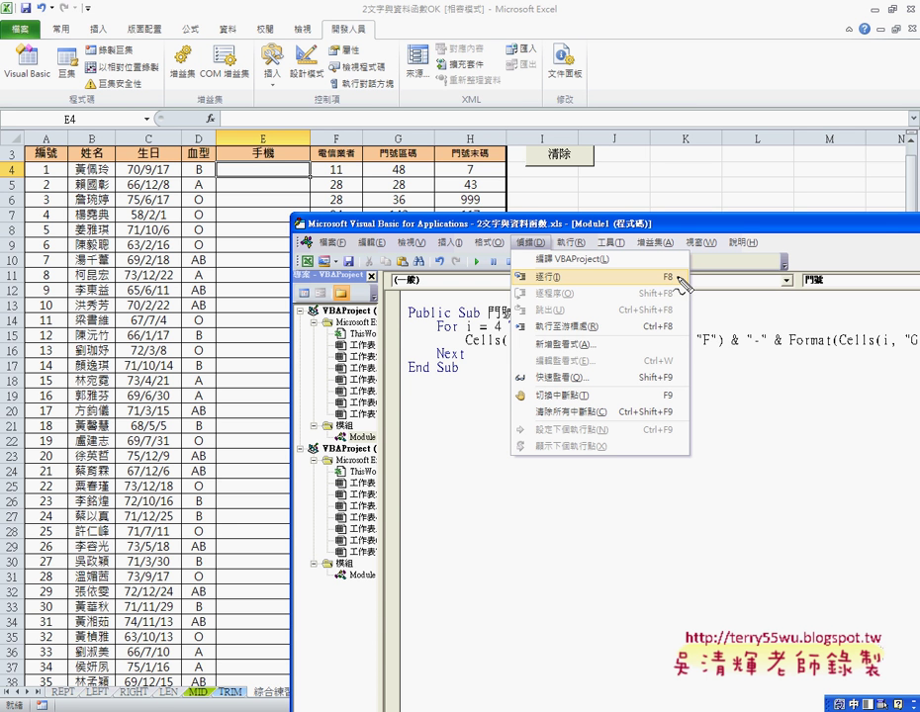
drag(674, 270, 679, 287)
key(Escape)
click(477, 338)
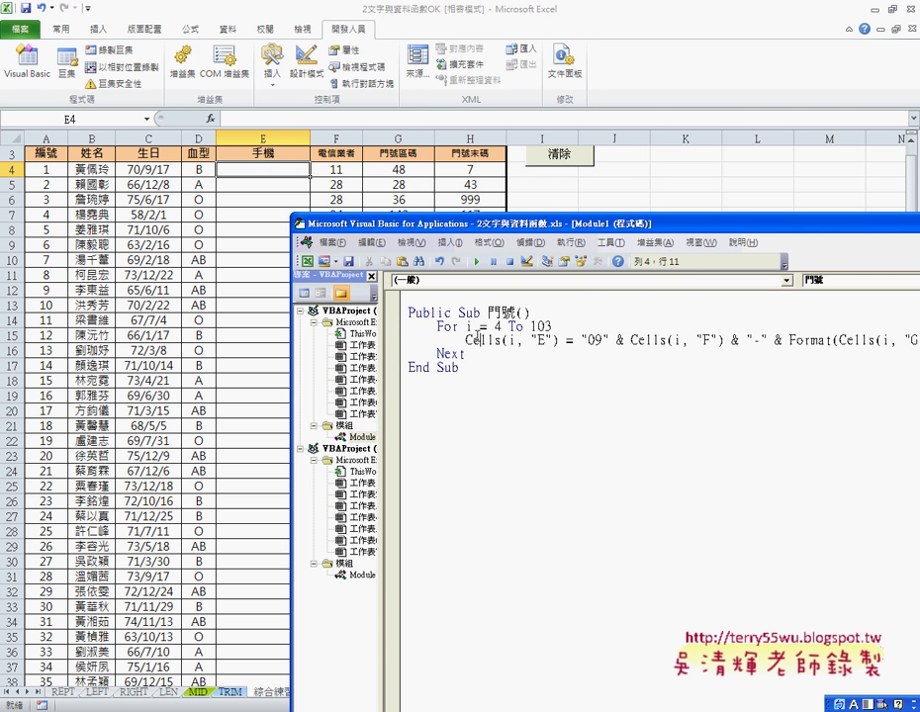
key(F8)
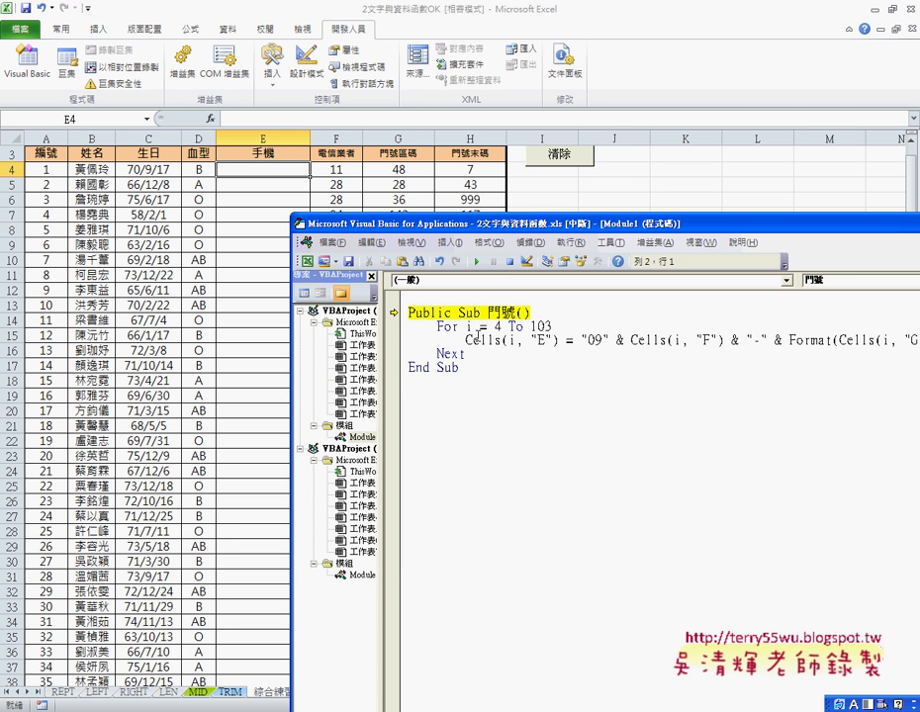
key(F8)
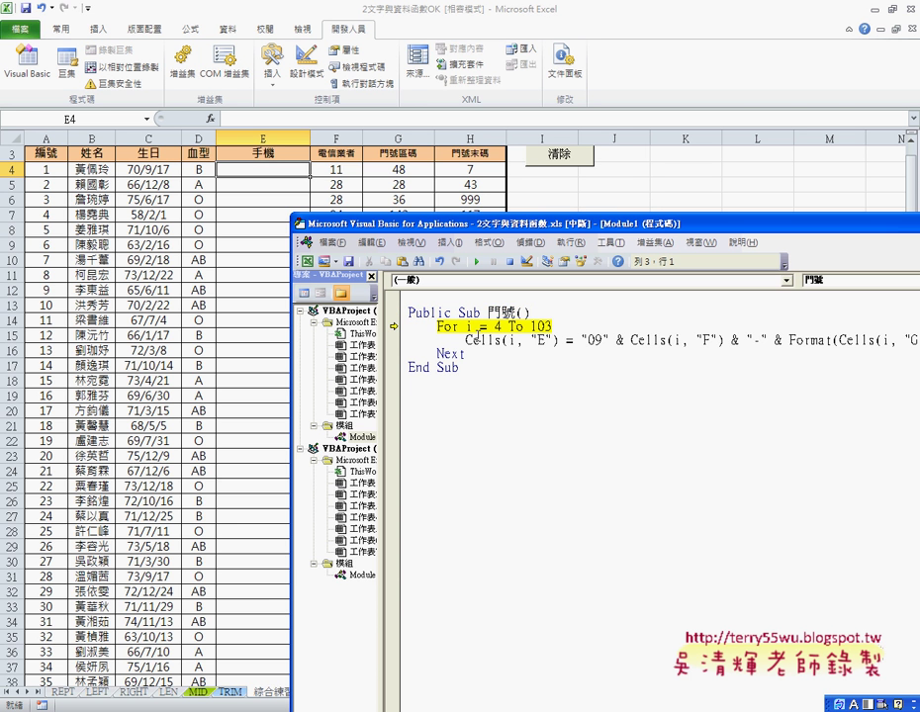
key(F8)
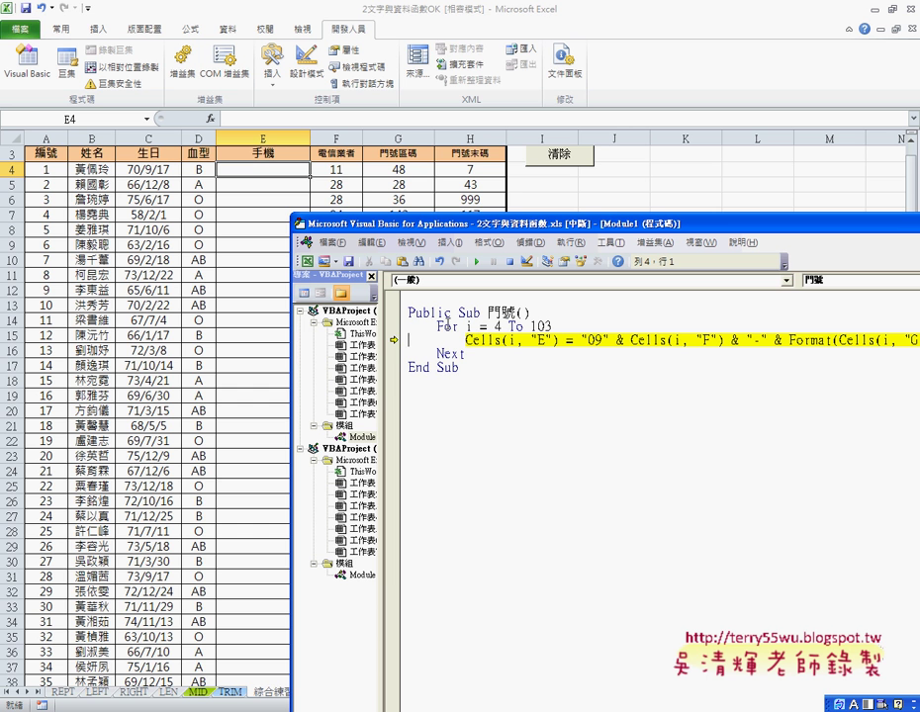
mouse_move(470, 327)
drag(559, 339, 465, 339)
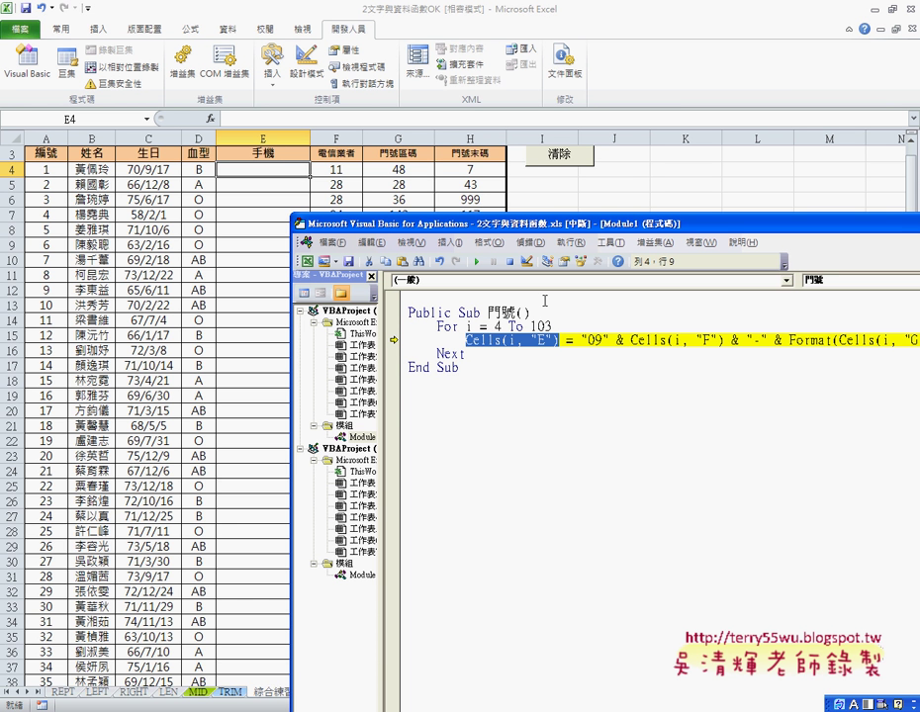
key(F8)
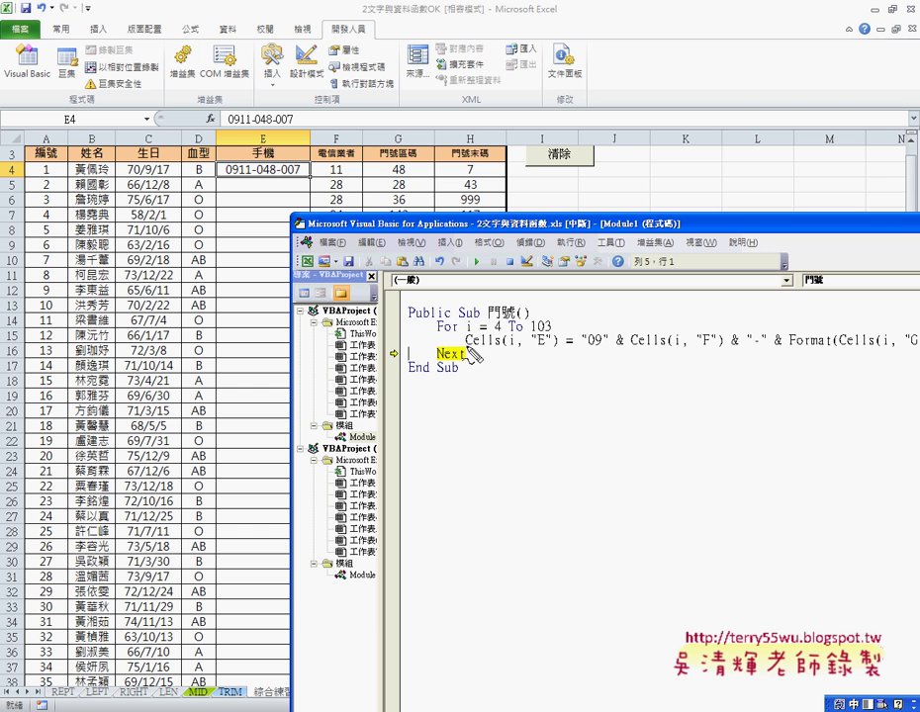
- Annotate Cells(i, "E") with an arrow to E4, clear it, and step to the Cells line with i=5
mouse_move(471, 349)
mouse_down()
mouse_move(562, 356)
mouse_move(539, 348)
mouse_up()
drag(653, 328, 572, 325)
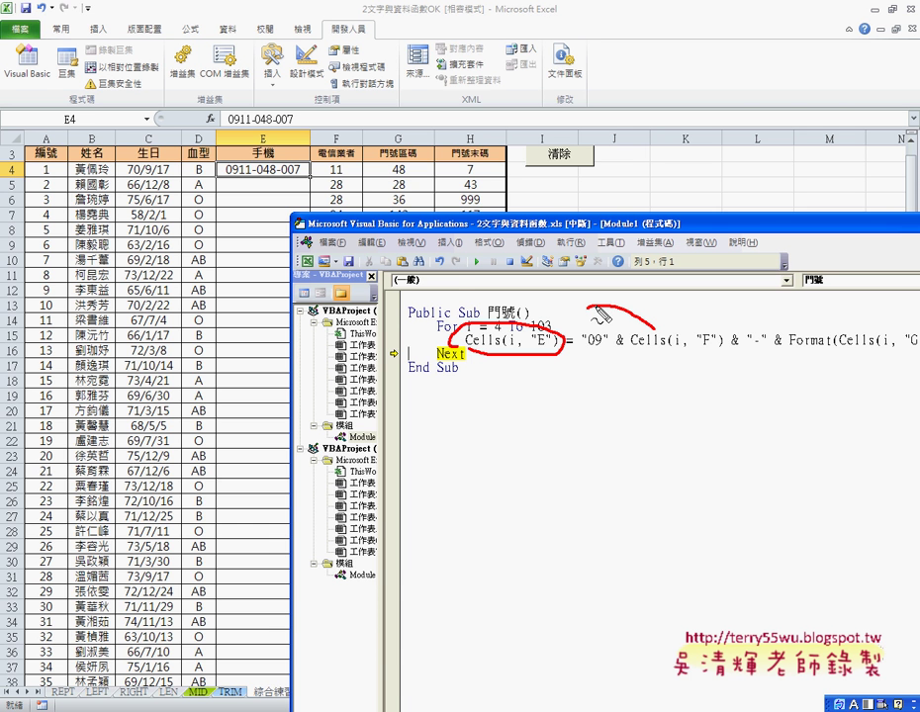
drag(450, 335, 317, 176)
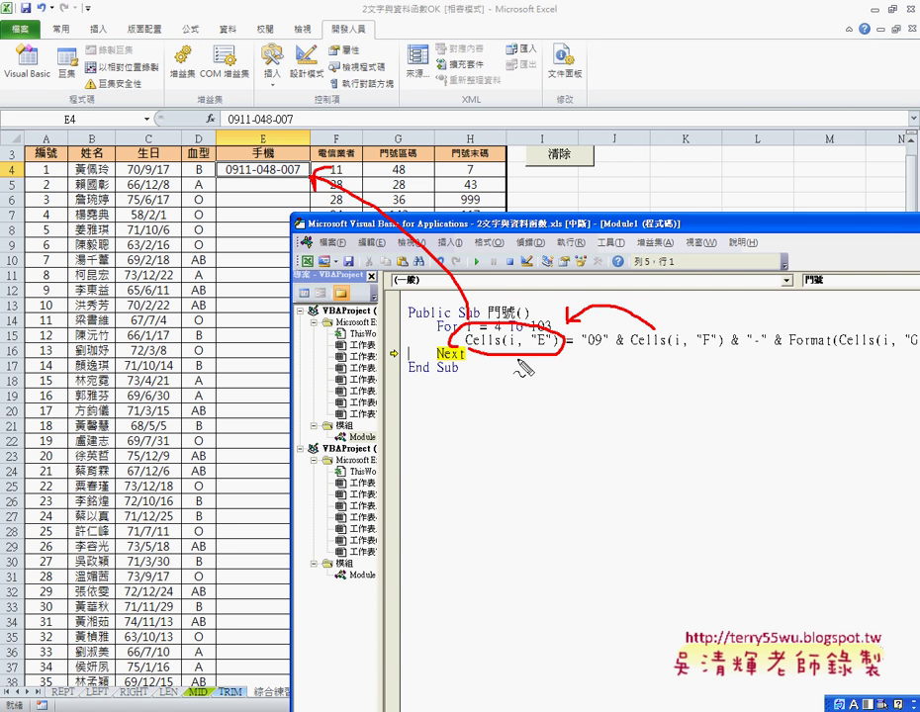
key(Escape)
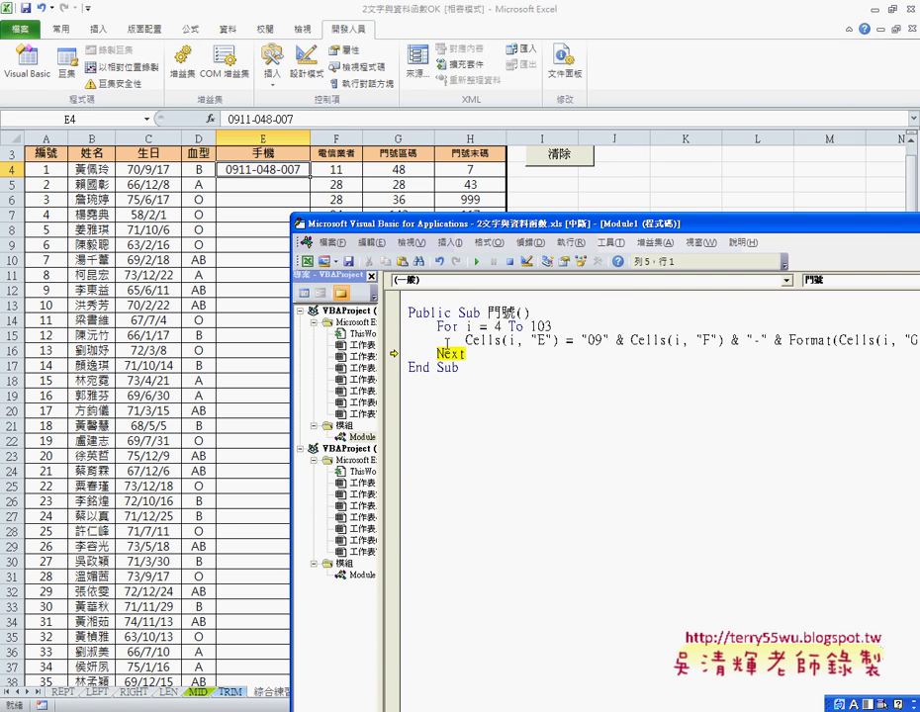
key(F8)
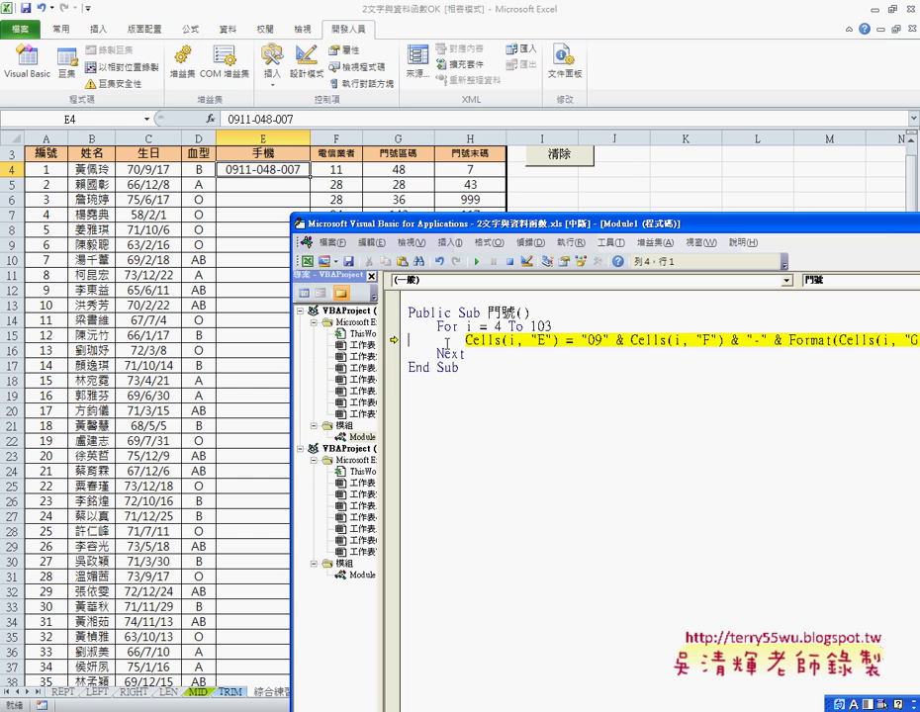
mouse_move(470, 327)
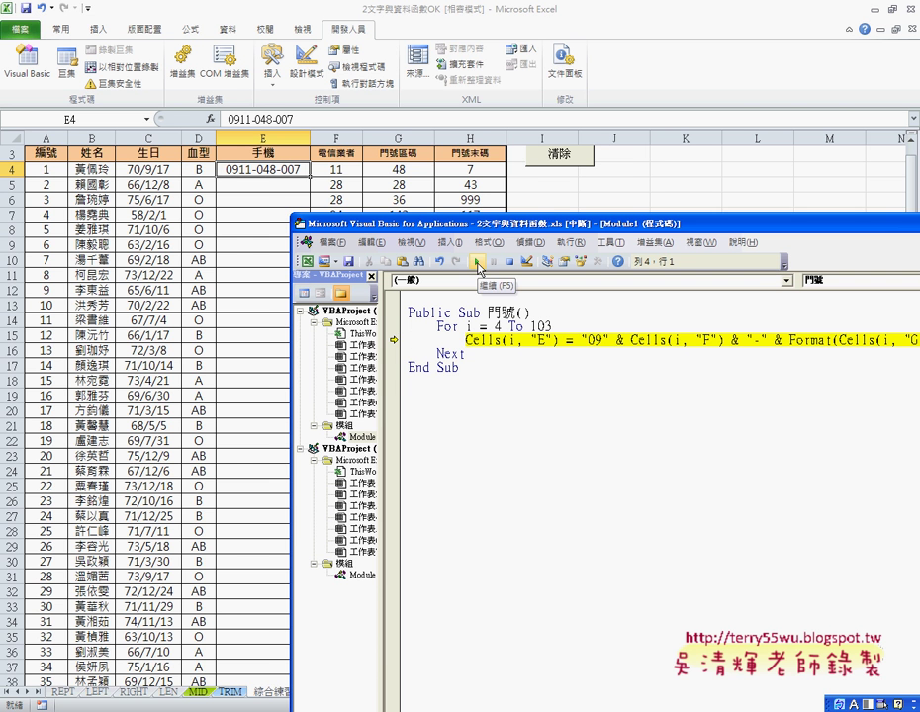
- Continue the macro to the end so every 手機 row fills, then move the code window up-left
click(479, 263)
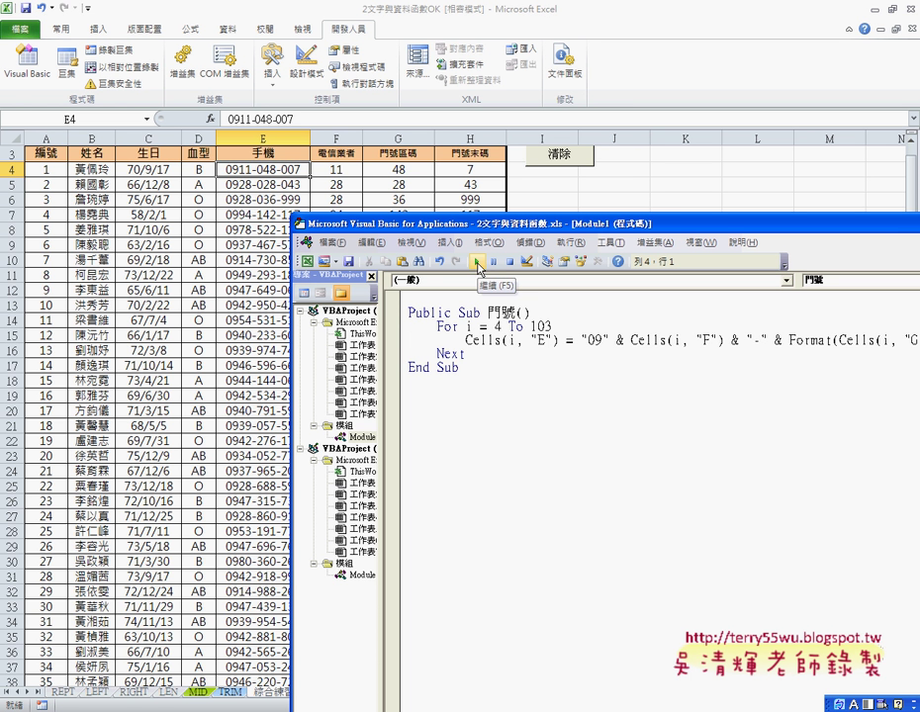
click(478, 263)
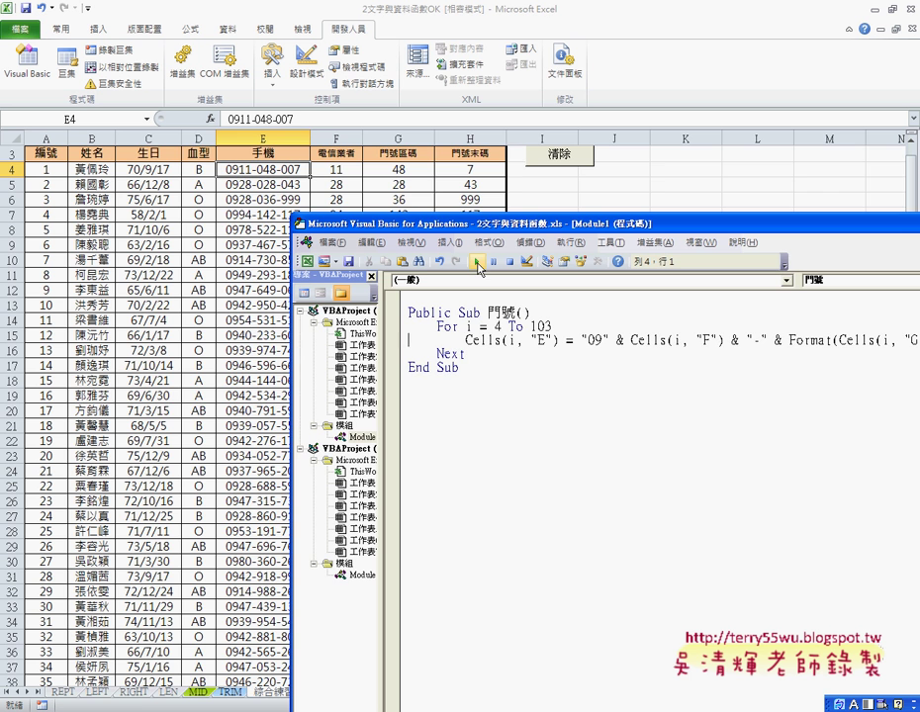
drag(541, 228, 389, 134)
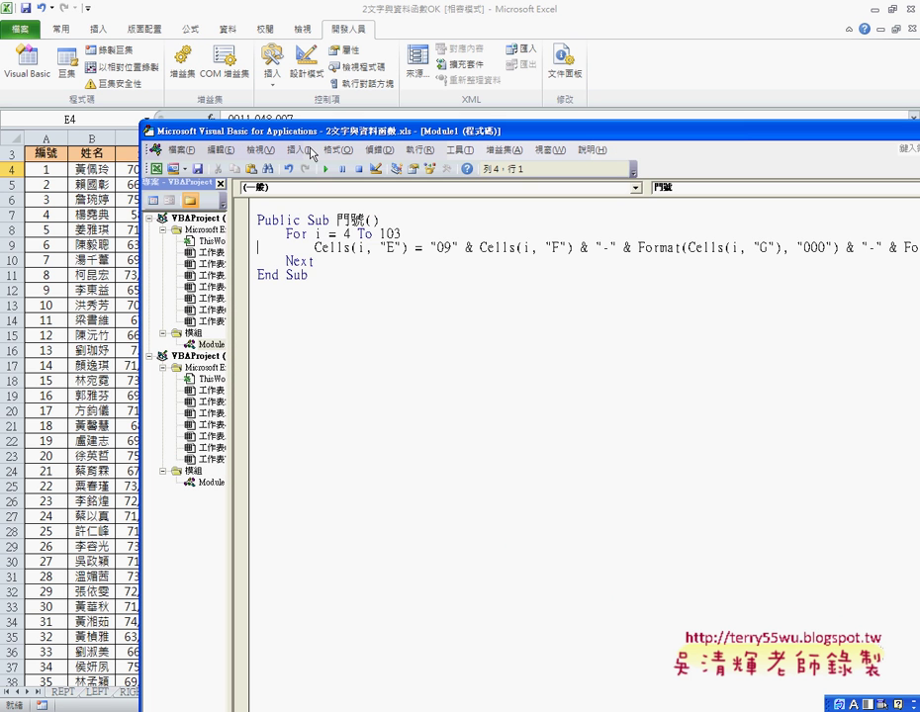
double_click(296, 233)
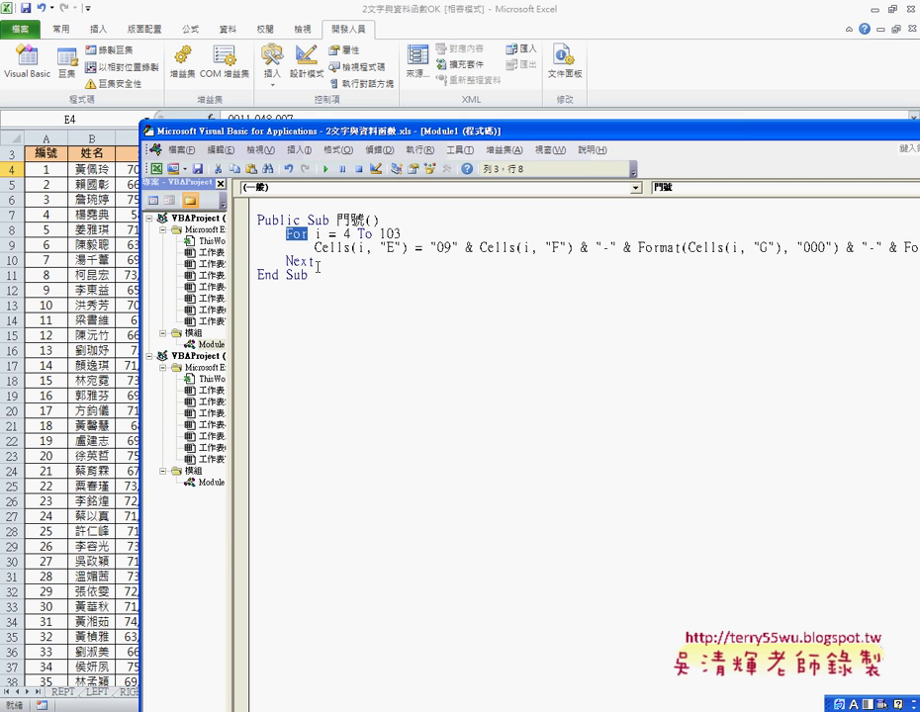
double_click(300, 261)
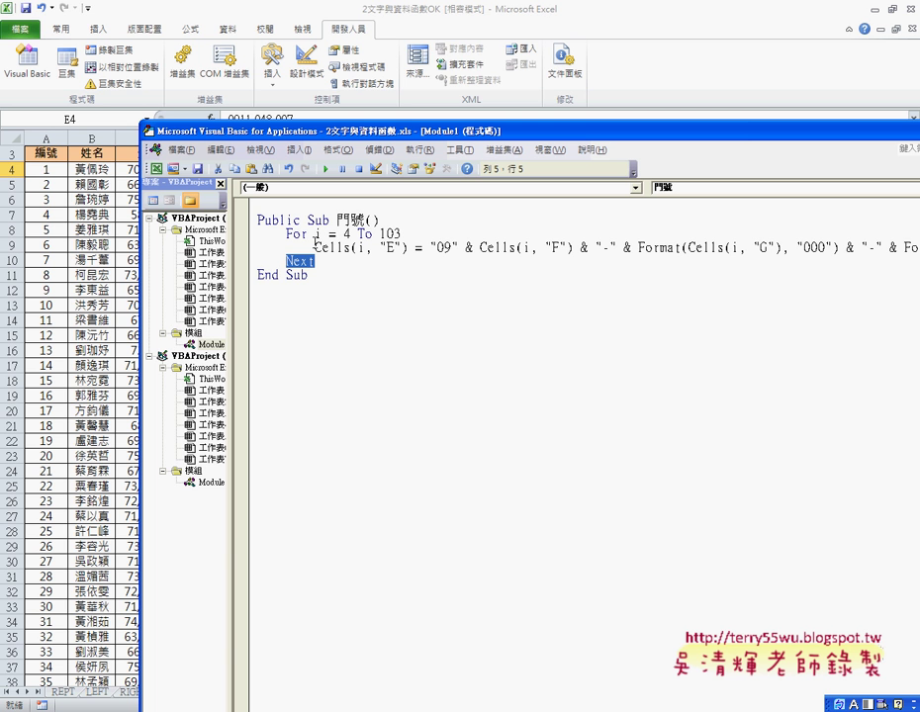
double_click(318, 235)
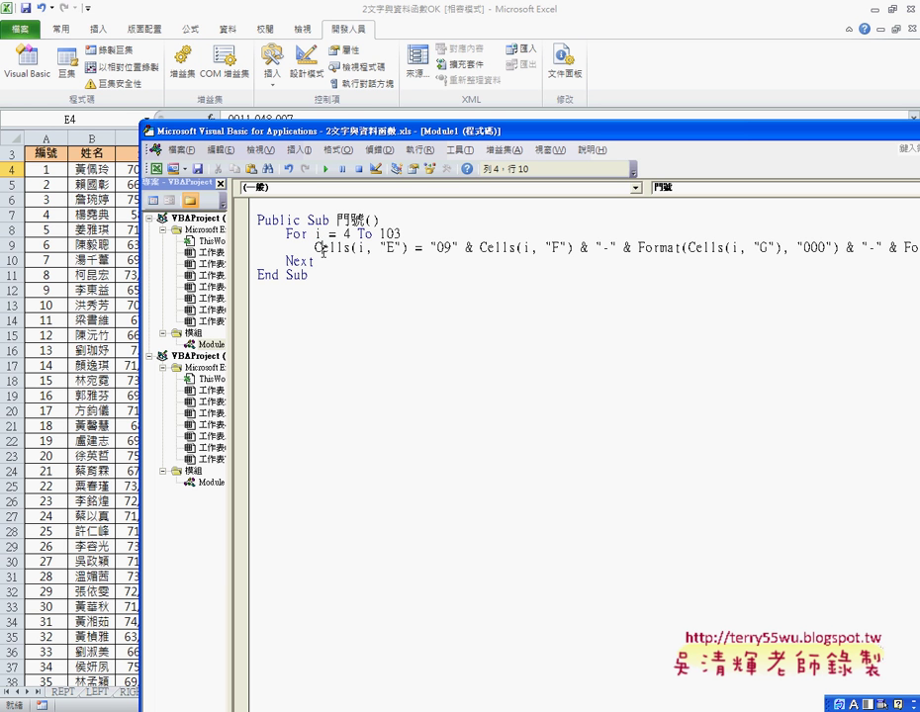
drag(314, 248, 410, 249)
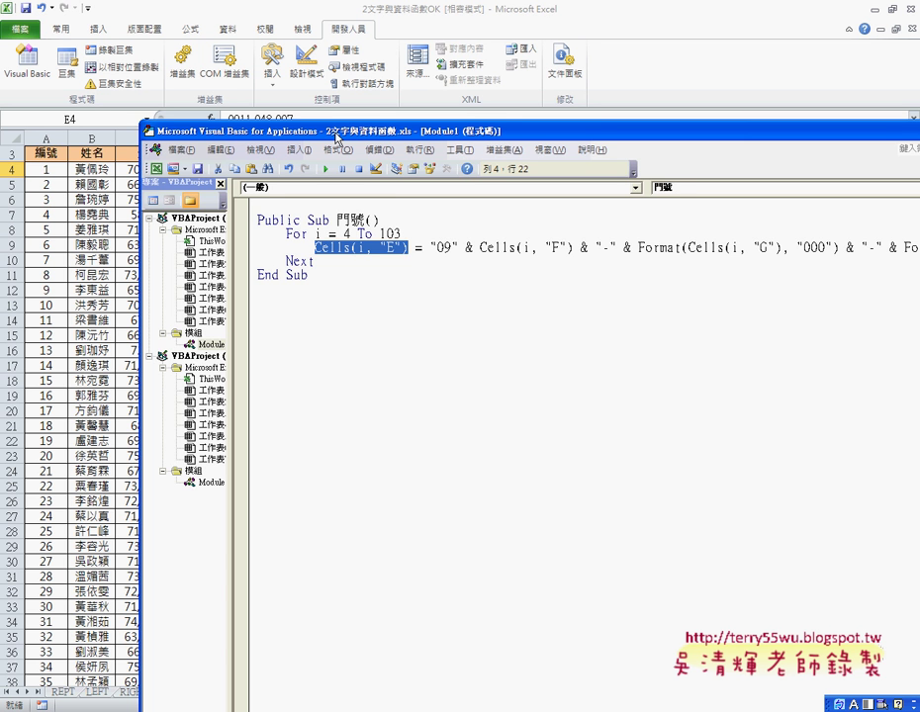
drag(259, 130, 317, 179)
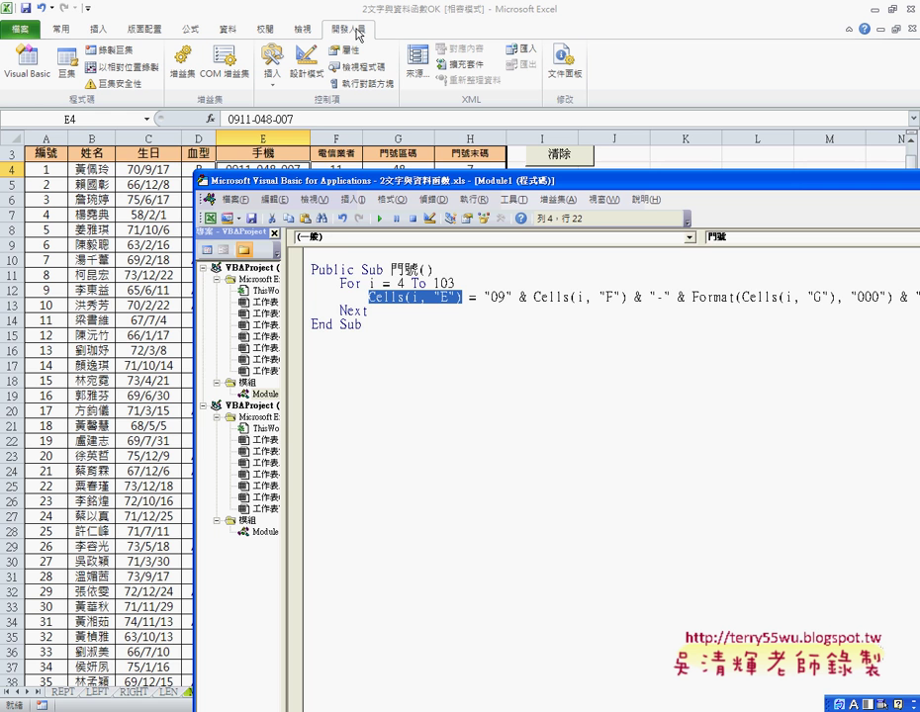
drag(238, 182, 153, 133)
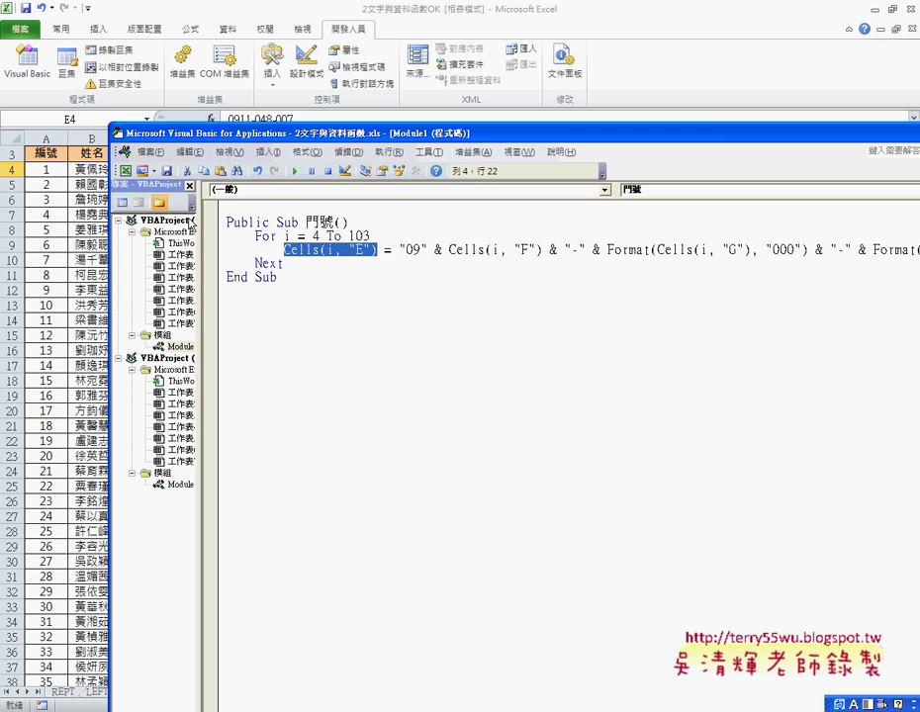
right_click(186, 220)
mouse_move(277, 281)
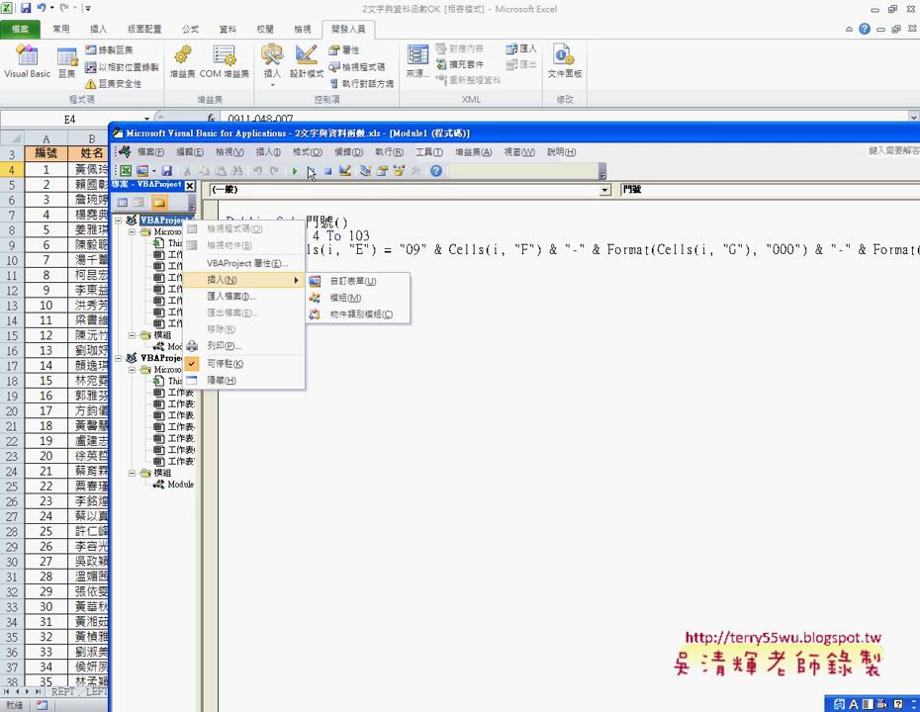
click(273, 154)
click(328, 286)
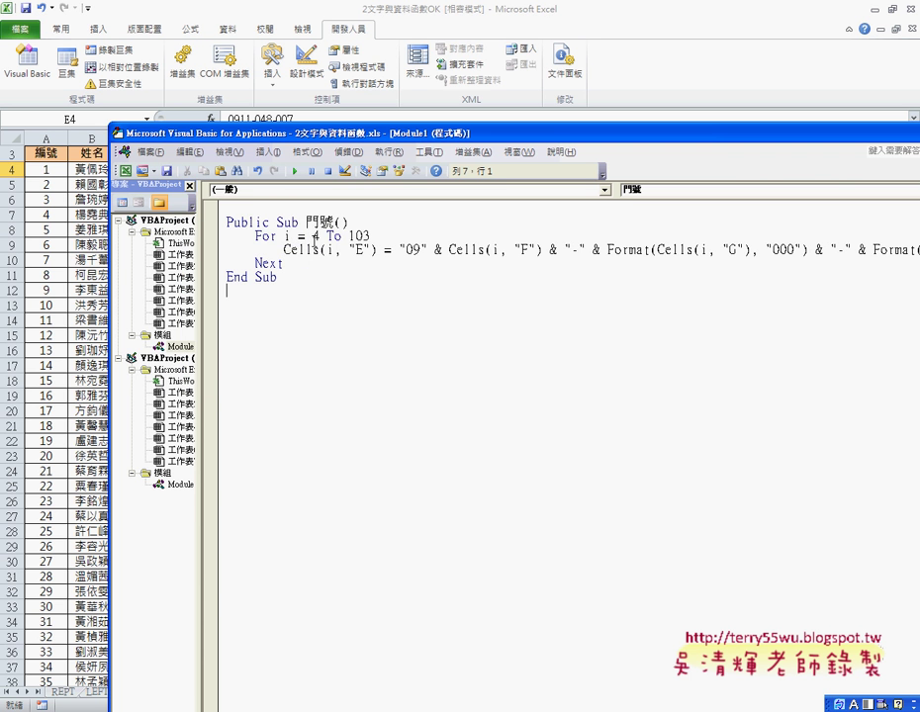
click(267, 153)
click(276, 170)
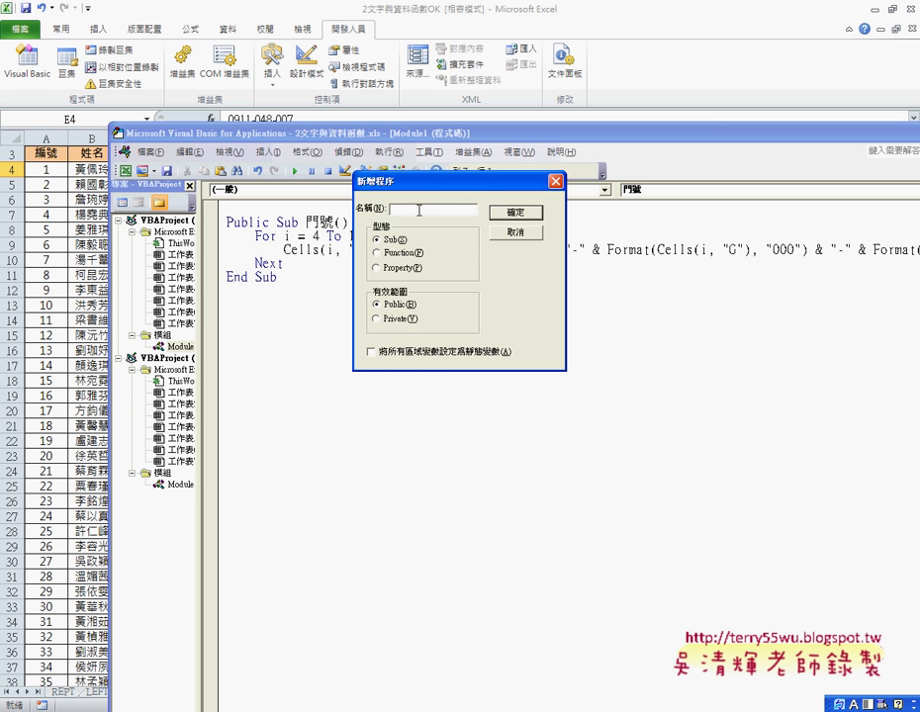
click(507, 232)
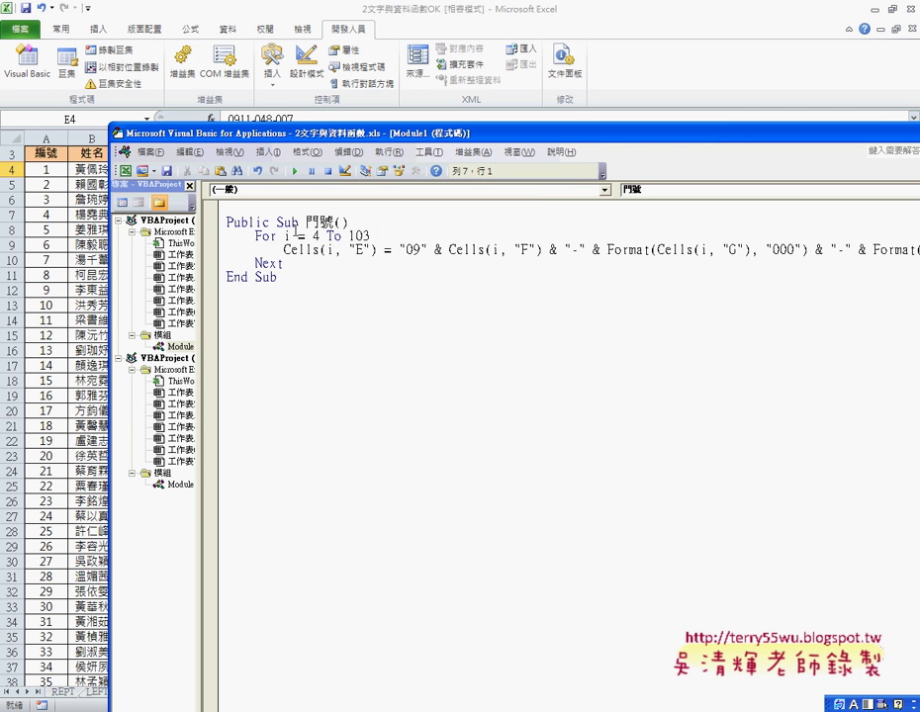
mouse_move(256, 237)
mouse_down()
mouse_move(367, 236)
mouse_move(368, 262)
mouse_up()
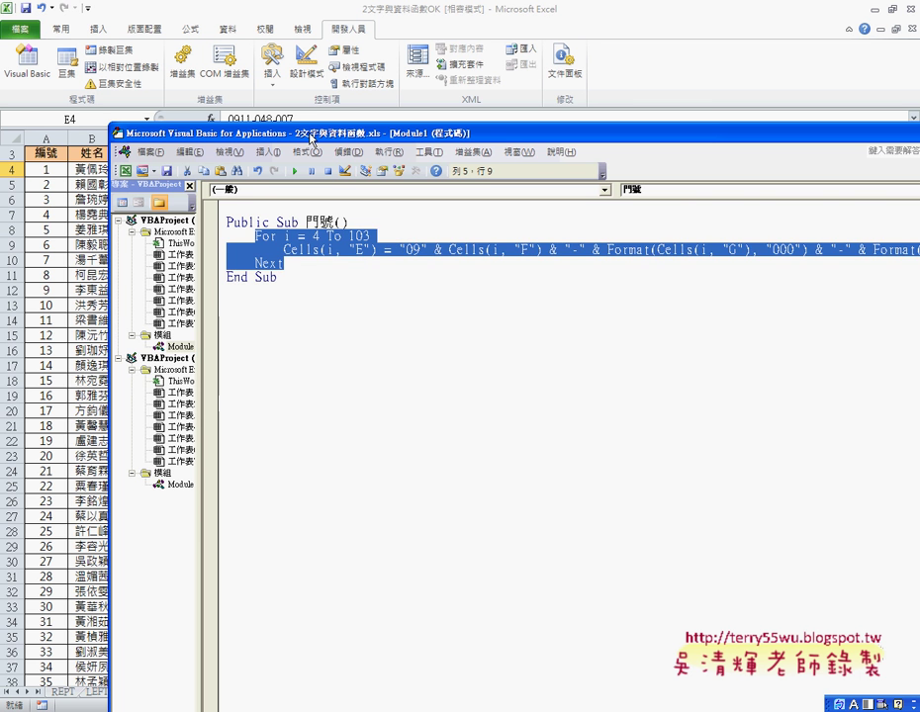
drag(315, 134, 379, 170)
click(410, 188)
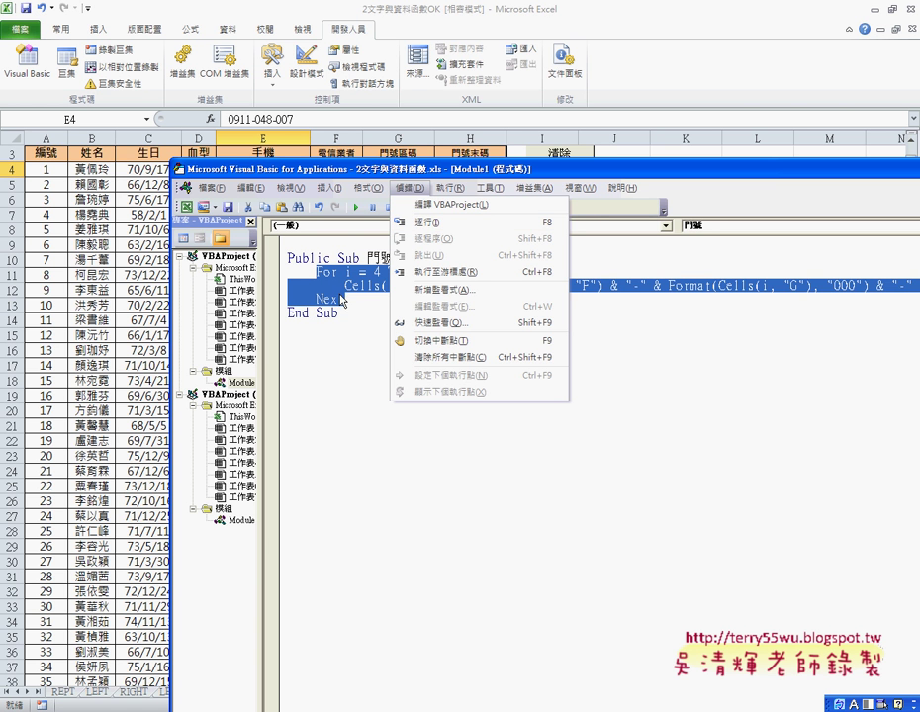
- Dismiss the 偵錯 menu and lower the code window to reveal the 門號 button beside 清除
click(347, 168)
drag(347, 168, 386, 321)
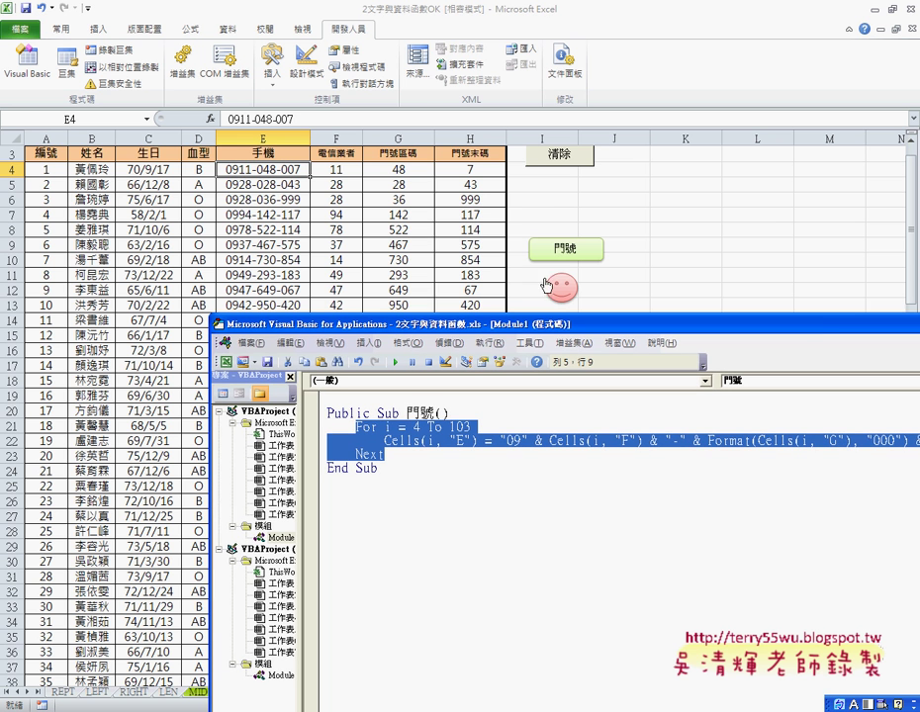